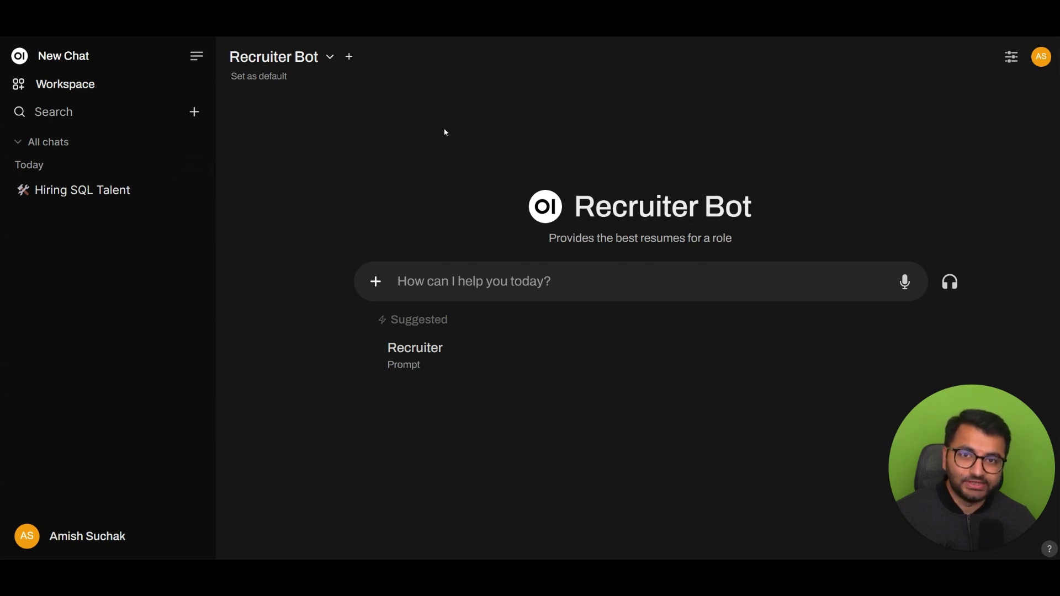
# Start a new knowledge base in Workspace > Knowledge and name it 'Employee handbook'
pyautogui.click(94, 85)
pyautogui.click(330, 62)
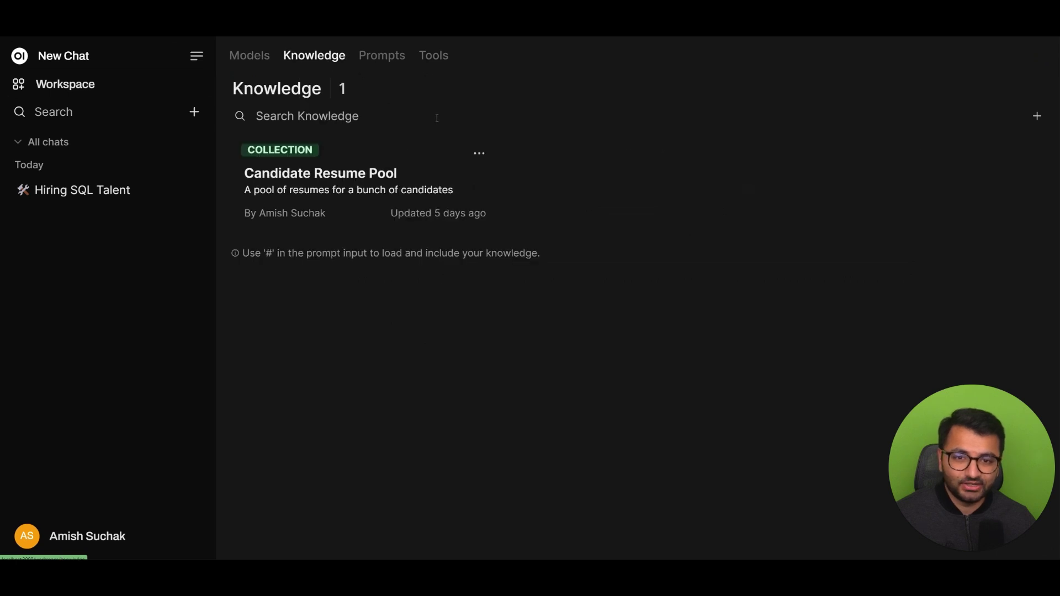
pyautogui.click(1031, 121)
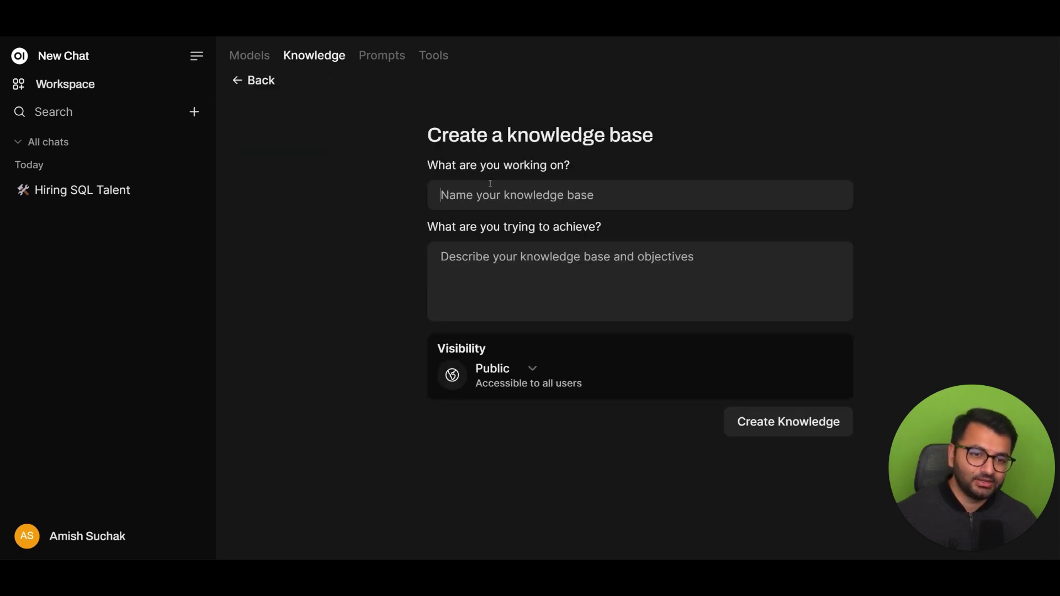
pyautogui.write('E')
pyautogui.press('capslock')
pyautogui.write('mplooye')
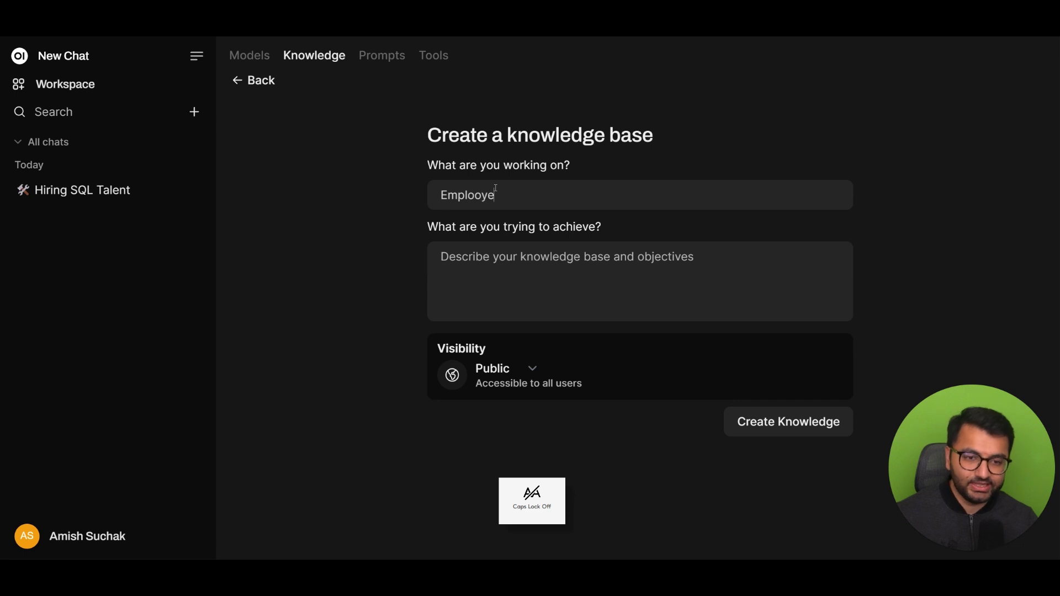
pyautogui.write('e handbook')
pyautogui.click(485, 195)
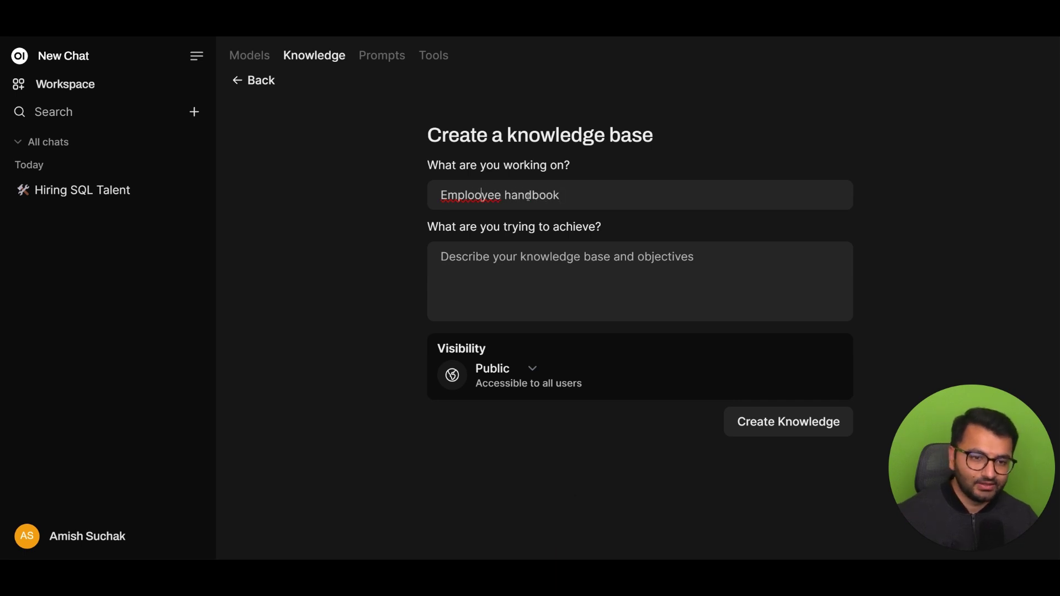
pyautogui.press('BackSpace')
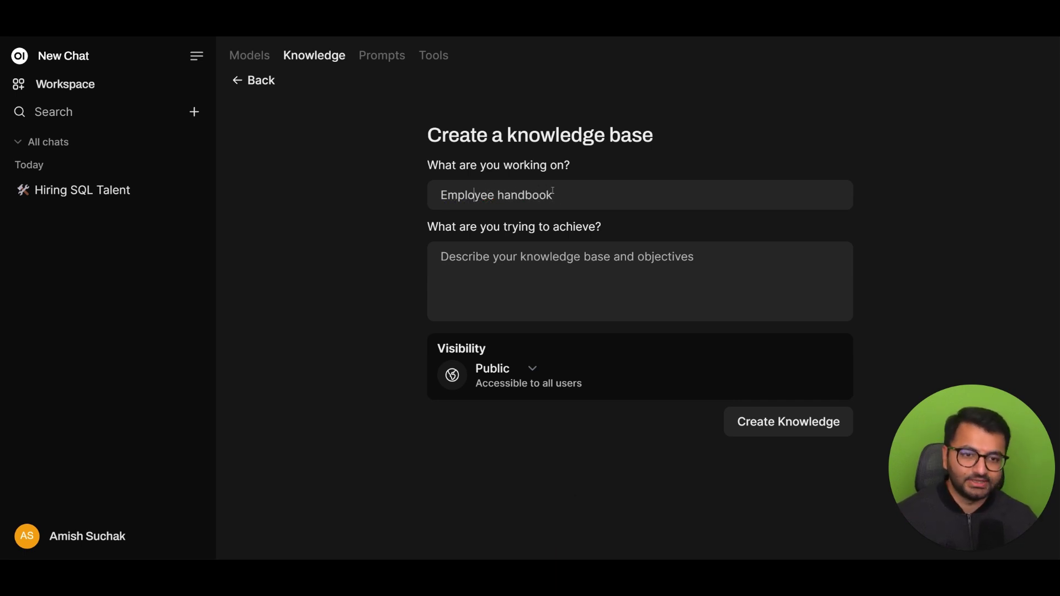
# Copy the name into the description, create the knowledge base, and begin adding the handbook PDF
pyautogui.hotkey('ctrl', 'a')
pyautogui.hotkey('ctrl', 'c')
pyautogui.click(666, 267)
pyautogui.hotkey('ctrl', 'v')
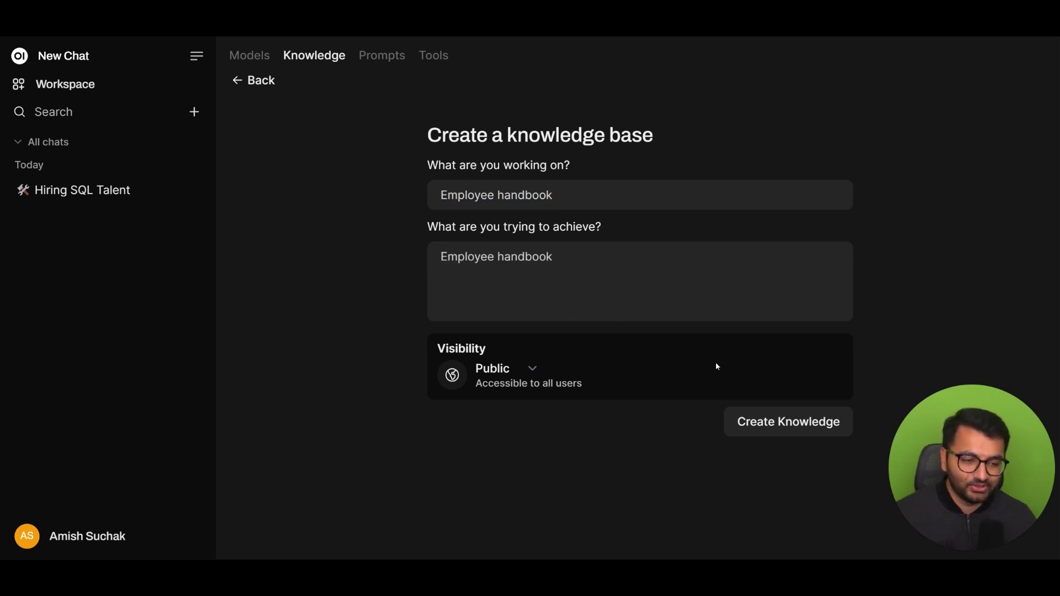
pyautogui.click(786, 428)
pyautogui.click(453, 150)
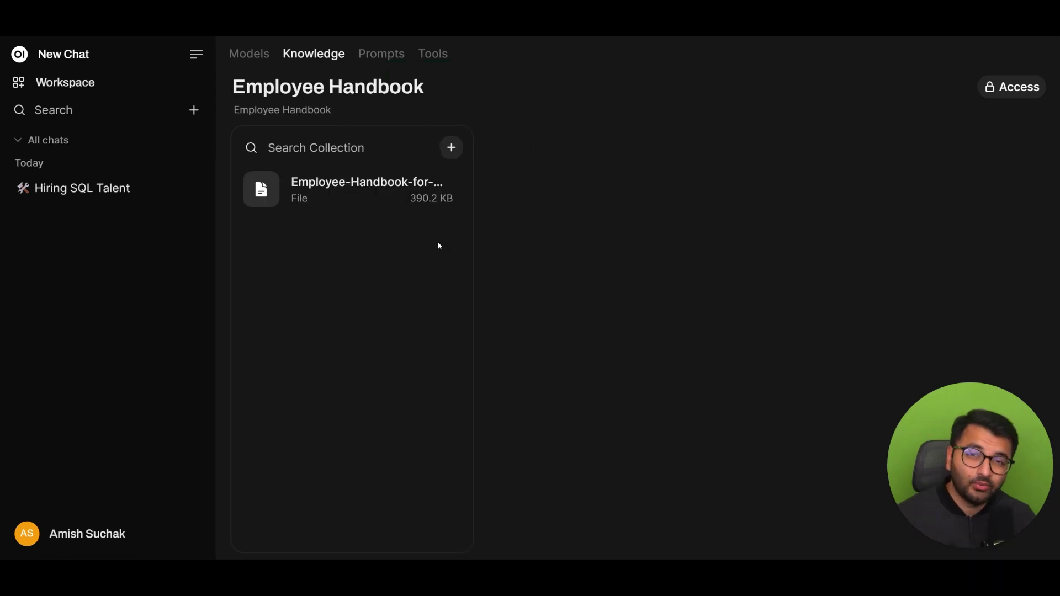
pyautogui.moveTo(379, 186)
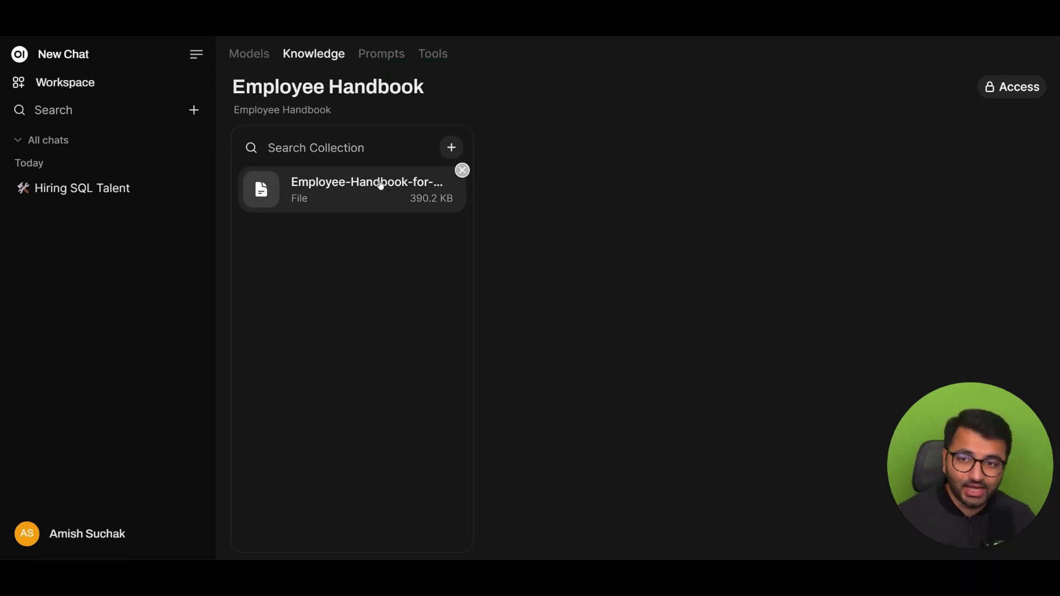
# In a new chat with the Employee Handbook collection, ask whether sick leave comes as a lump sum at the start of the year
pyautogui.click(86, 56)
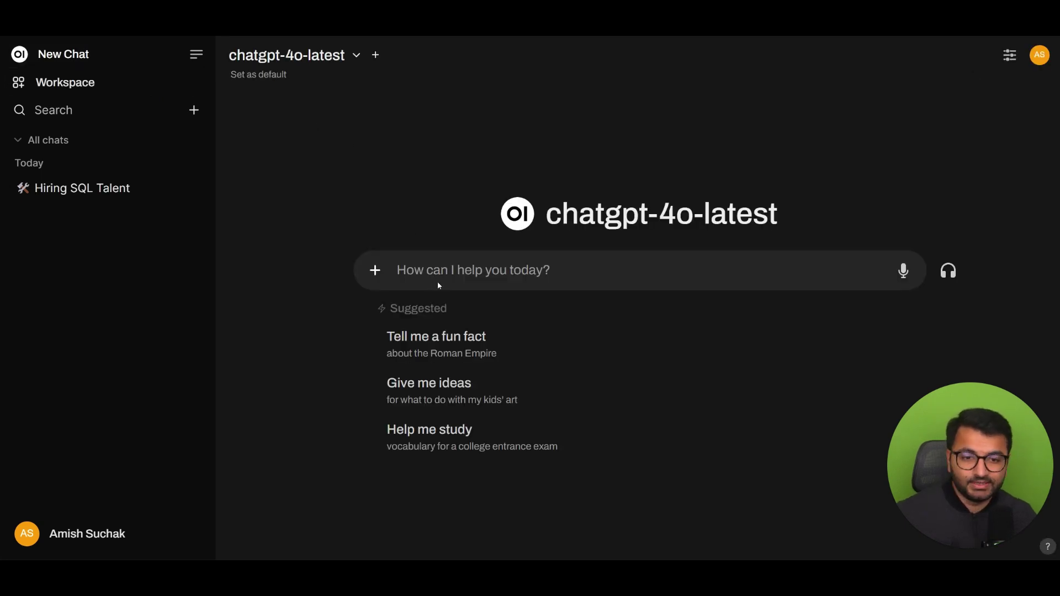
pyautogui.write('#em')
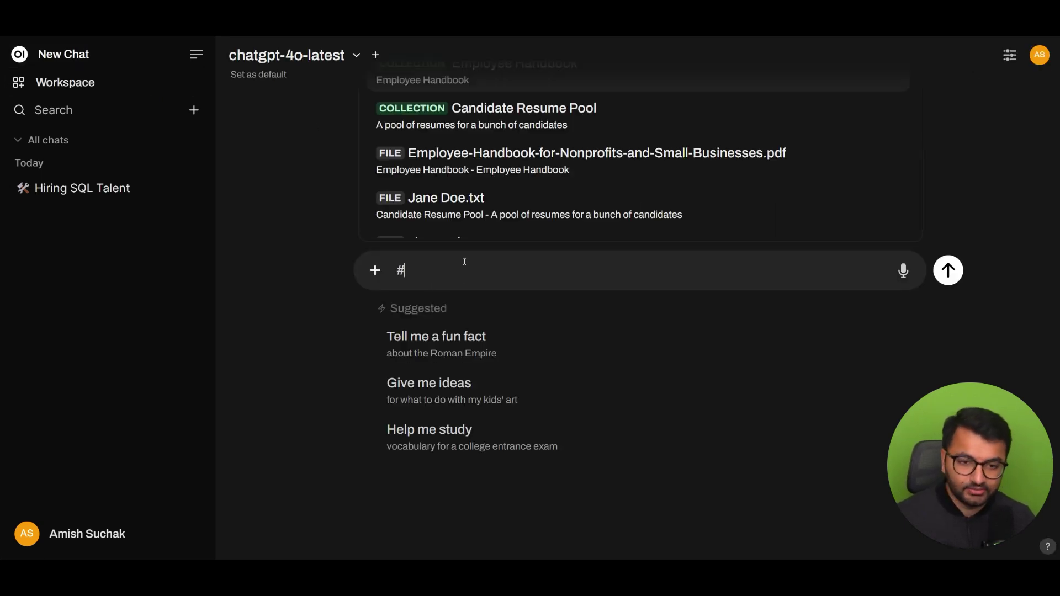
pyautogui.click(485, 229)
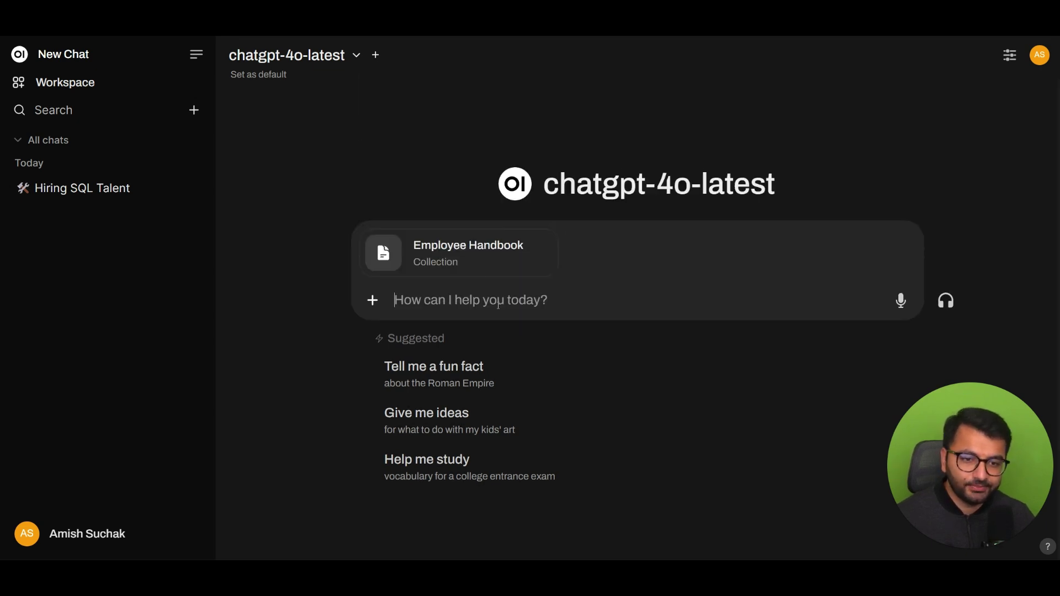
pyautogui.hotkey('ctrl', 'v')
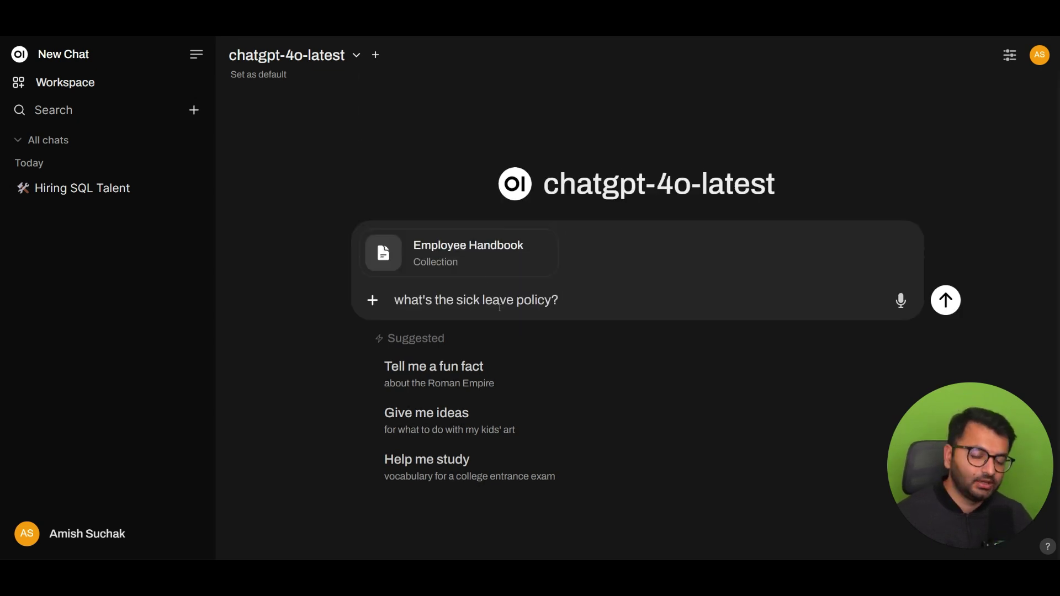
pyautogui.write('can I get a lum')
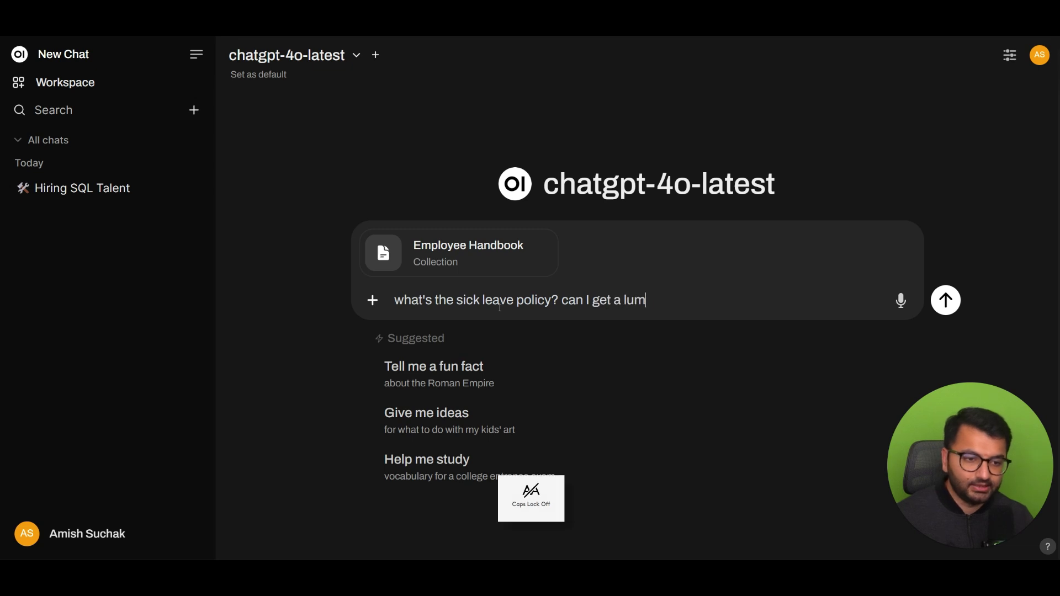
pyautogui.write('p sum at the start ')
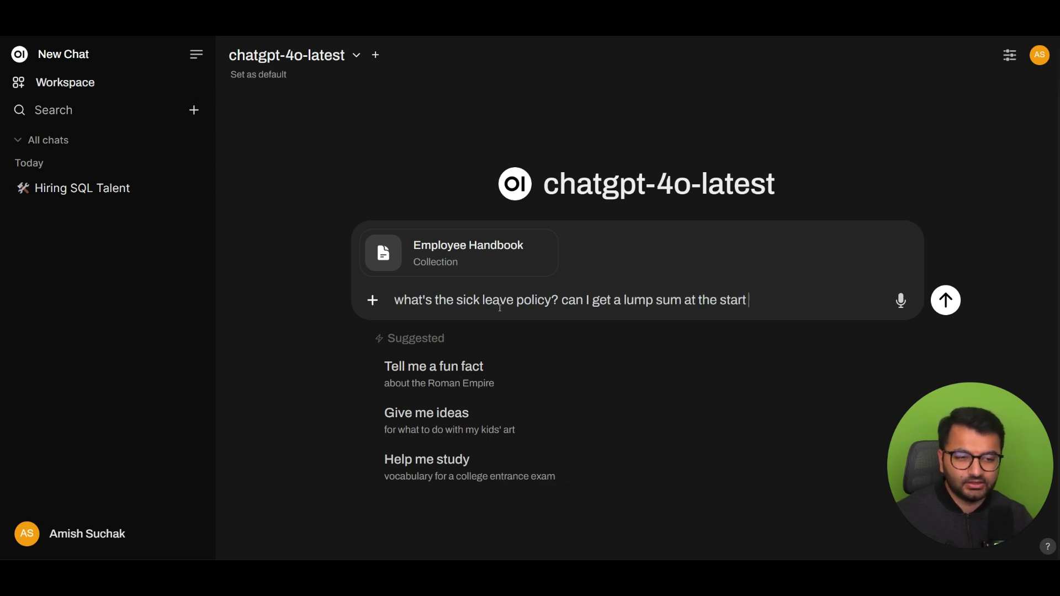
pyautogui.write('of the ear?')
pyautogui.press('BackSpace')
pyautogui.press('BackSpace')
pyautogui.press('BackSpace')
pyautogui.press('BackSpace')
pyautogui.write('year')
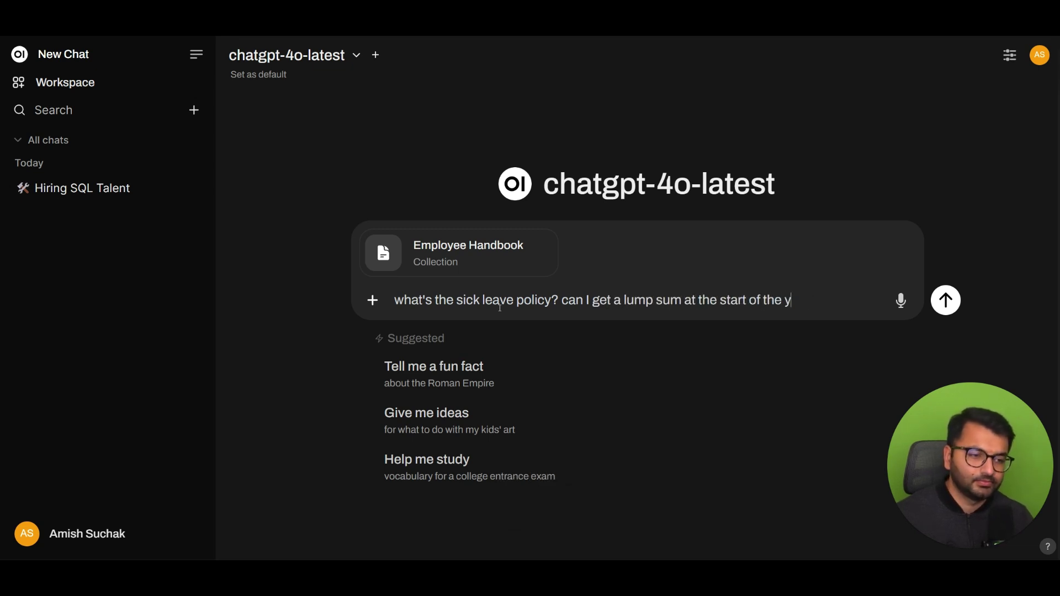
pyautogui.press('Return')
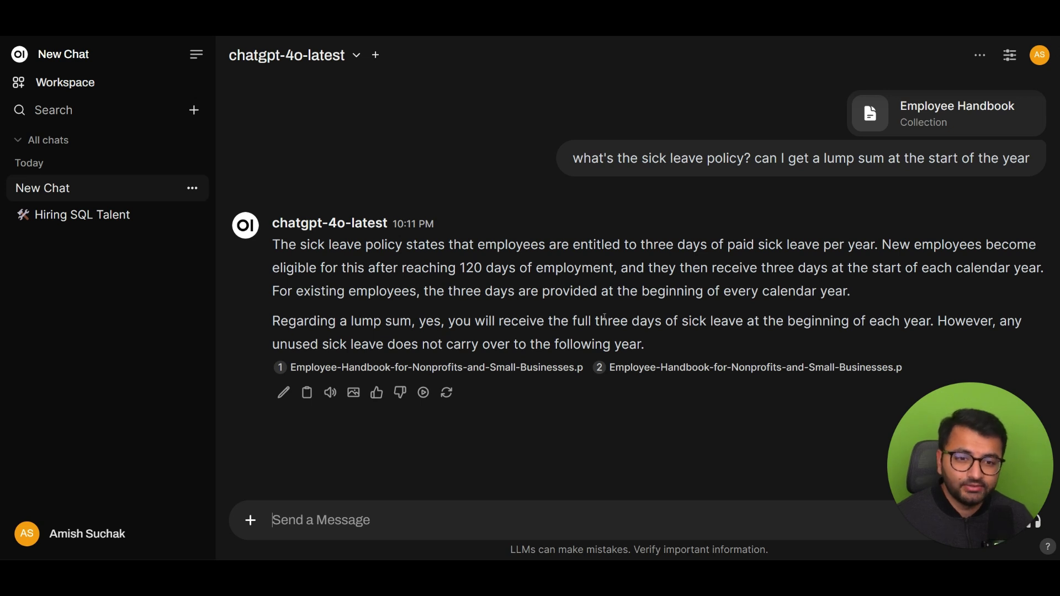
# Open the answer's first citation and inspect its paid sick-leave passage from page 15 of the handbook
pyautogui.moveTo(347, 245); pyautogui.dragTo(930, 249)
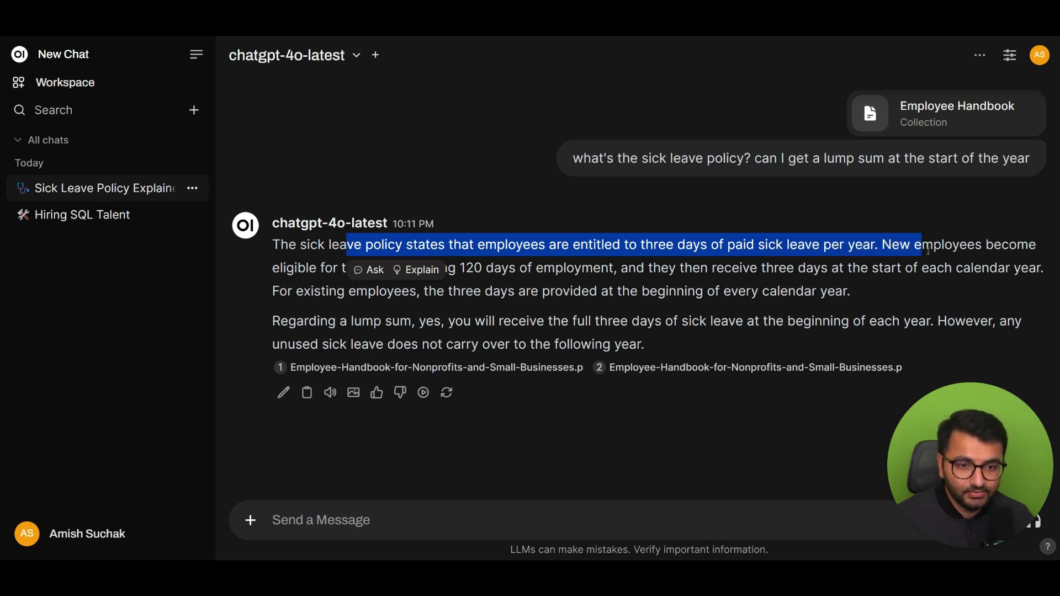
pyautogui.moveTo(297, 327); pyautogui.dragTo(946, 327)
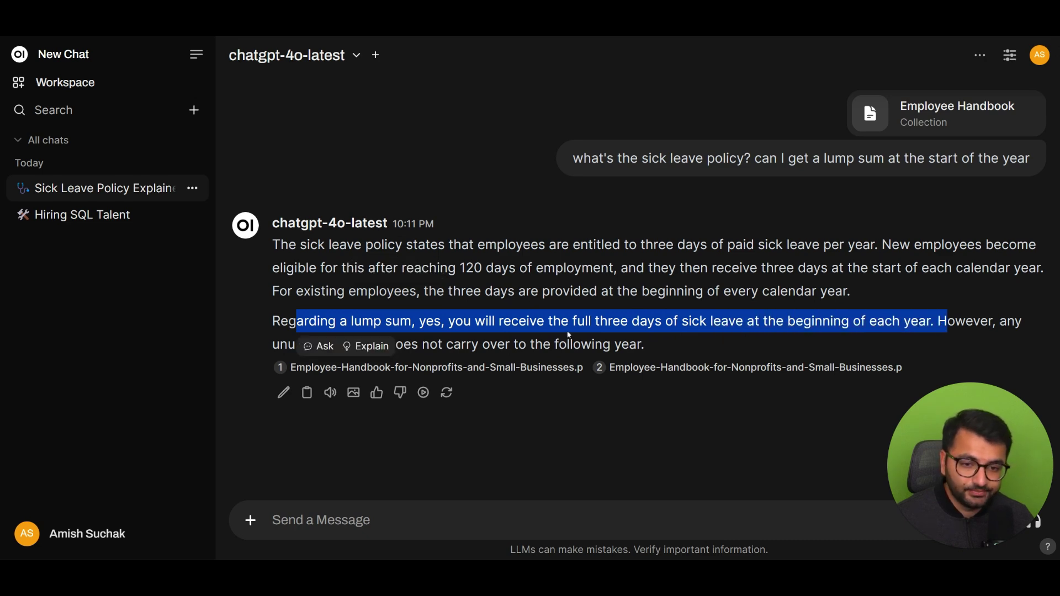
pyautogui.click(328, 369)
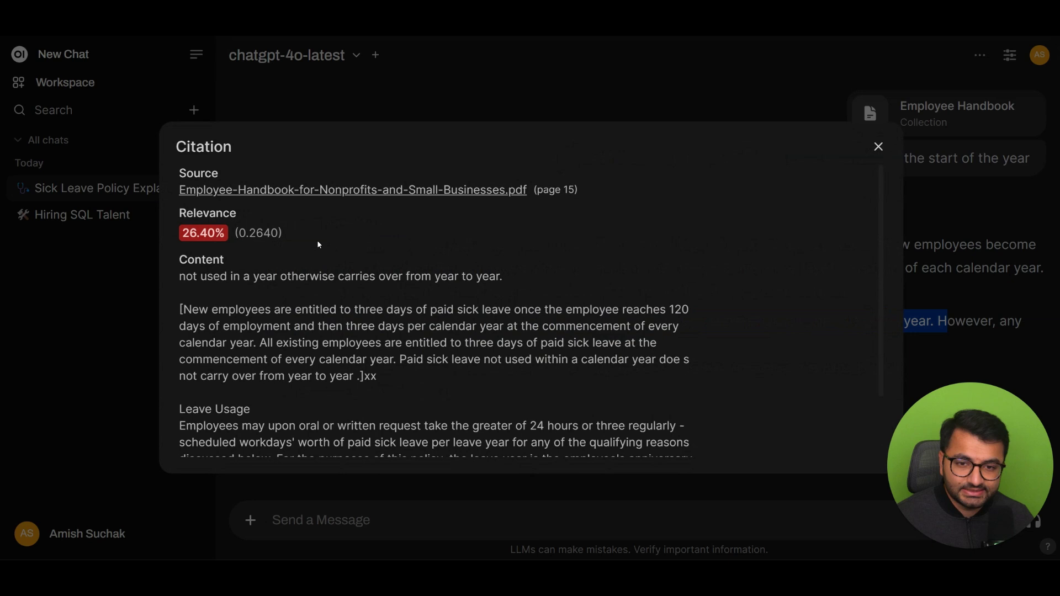
pyautogui.moveTo(183, 310); pyautogui.dragTo(442, 359)
pyautogui.scroll(-2, 366, 324)
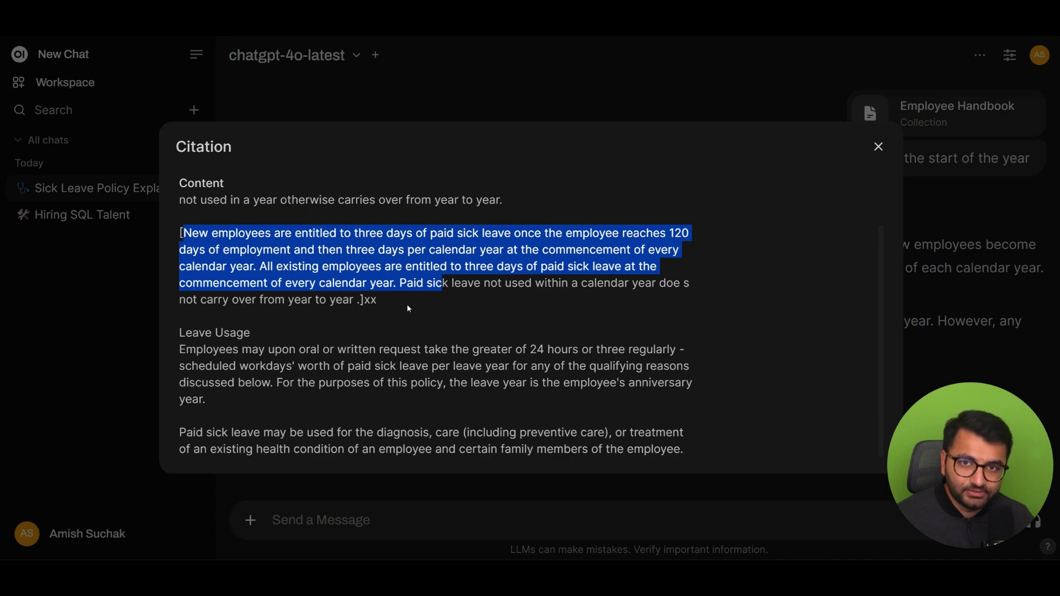
pyautogui.click(335, 188)
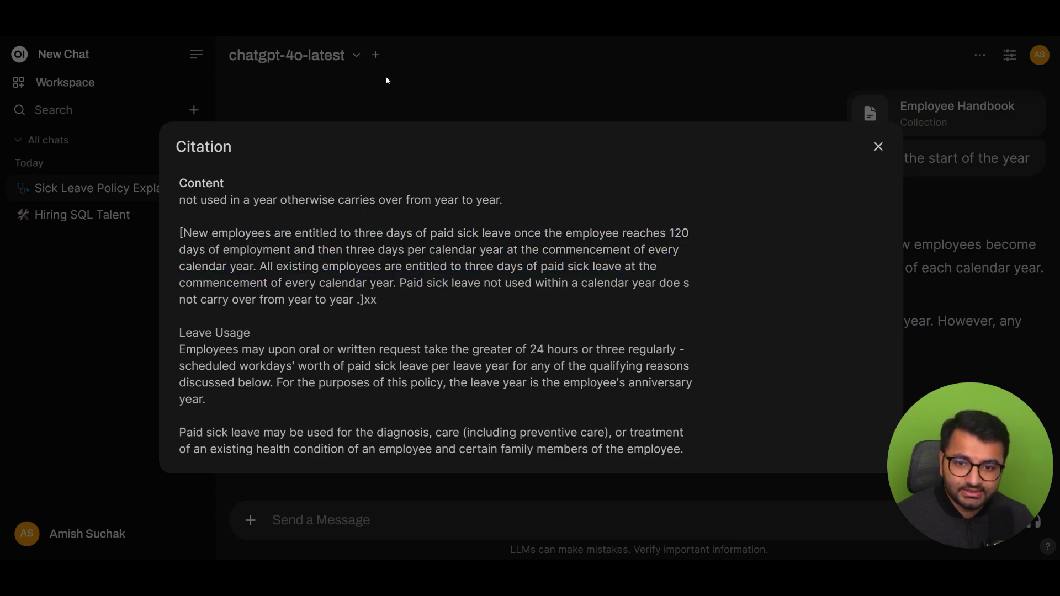
# Close the citation and highlight the lump-sum sick time footnote on page 38 of the handbook PDF
pyautogui.click(388, 81)
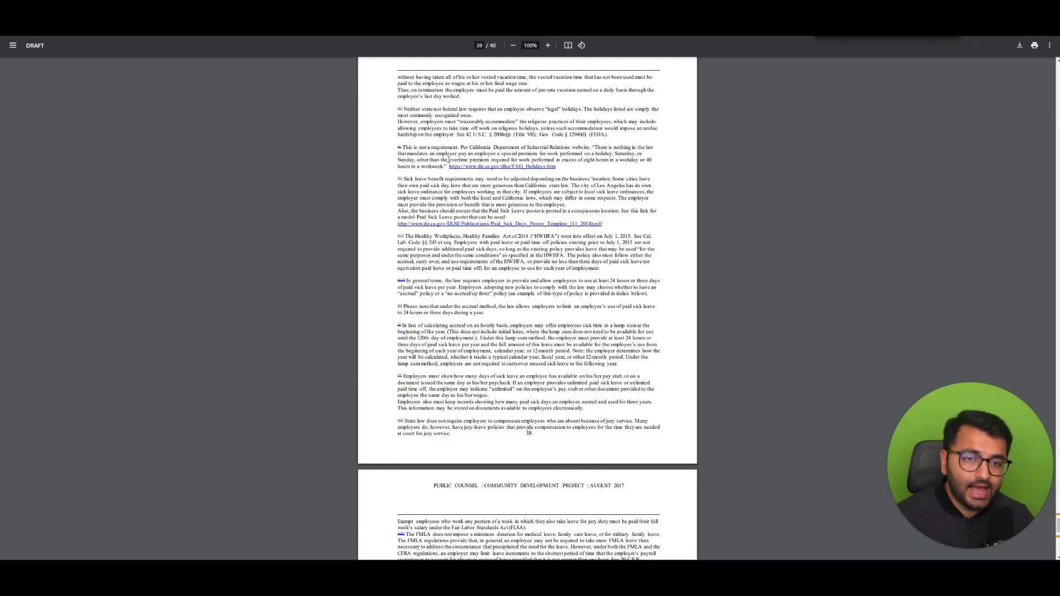
pyautogui.doubleClick(619, 325)
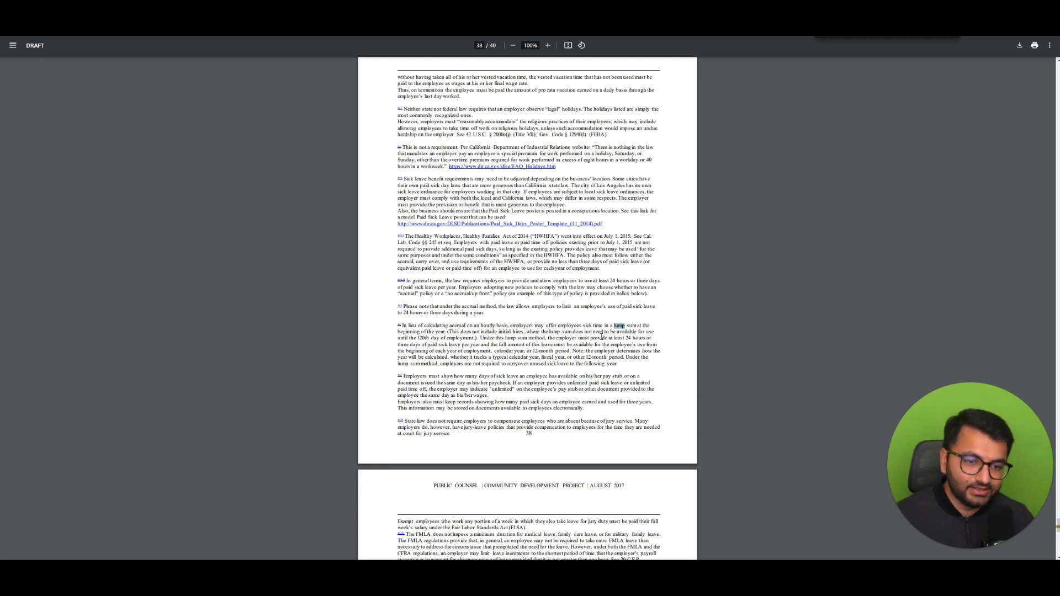
pyautogui.moveTo(576, 325); pyautogui.dragTo(446, 331)
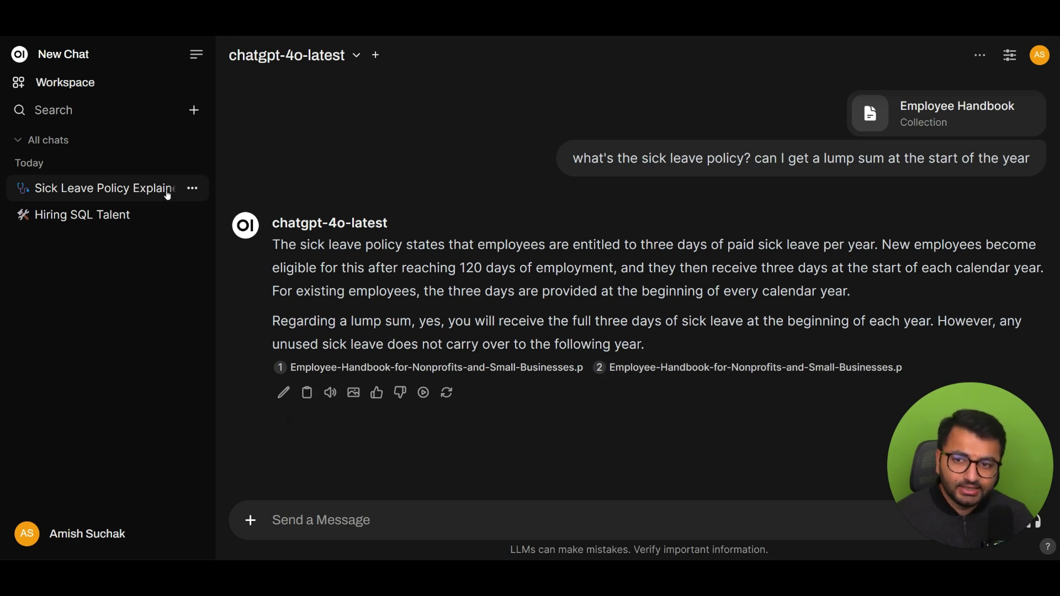
# In a new chat, send the sick-leave question with the handbook PDF attached directly
pyautogui.click(57, 57)
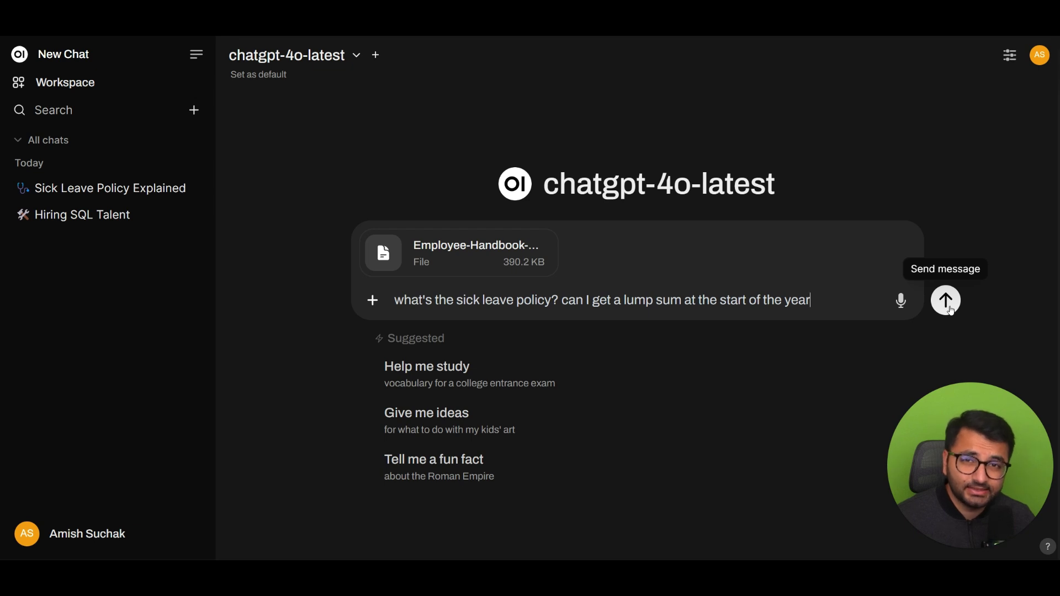
pyautogui.click(947, 301)
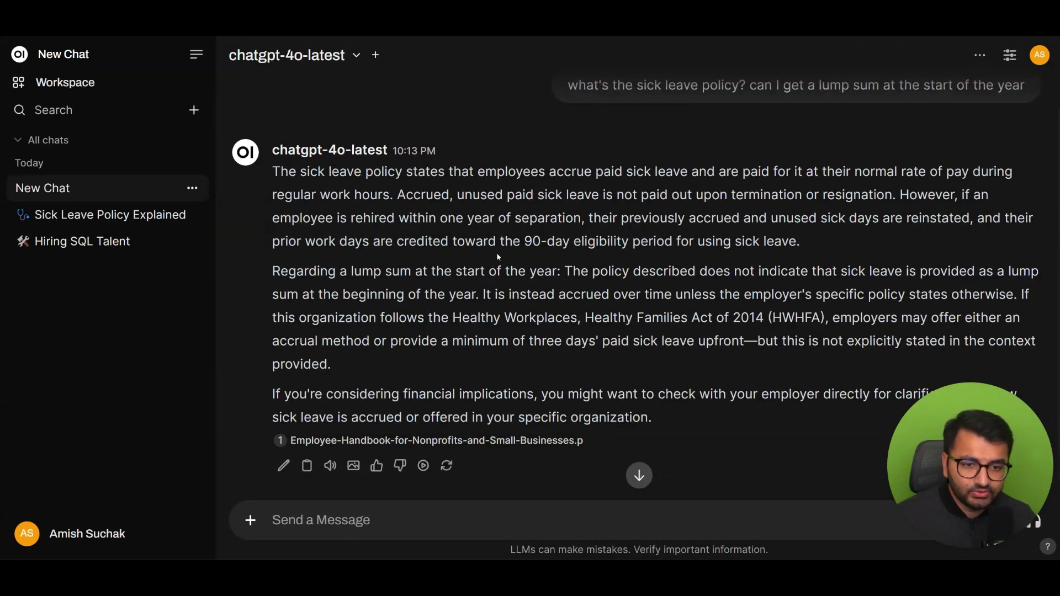
pyautogui.moveTo(404, 271); pyautogui.dragTo(882, 276)
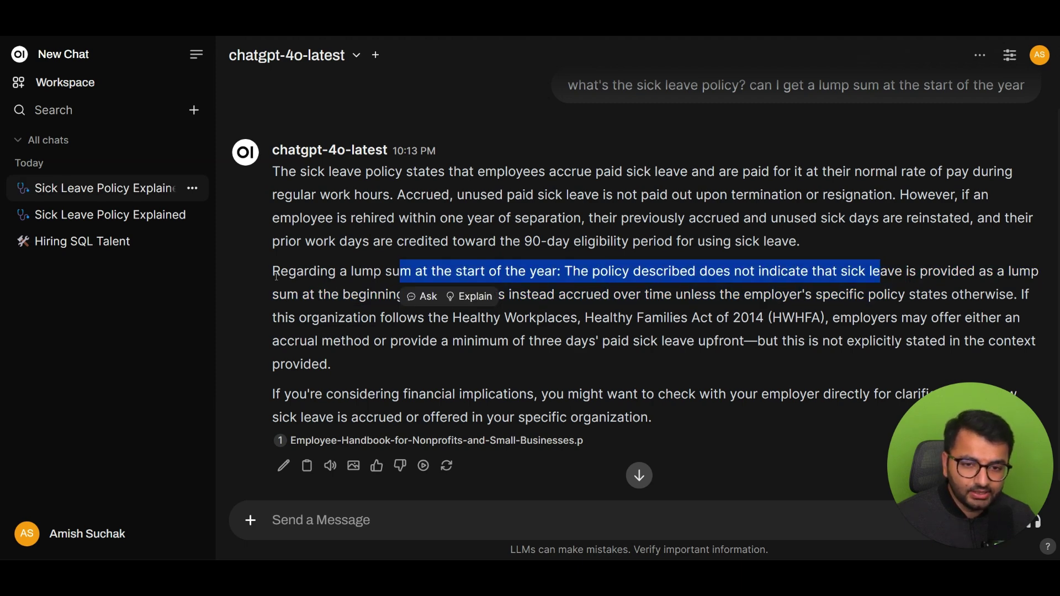
pyautogui.moveTo(269, 271); pyautogui.dragTo(362, 294)
pyautogui.click(426, 441)
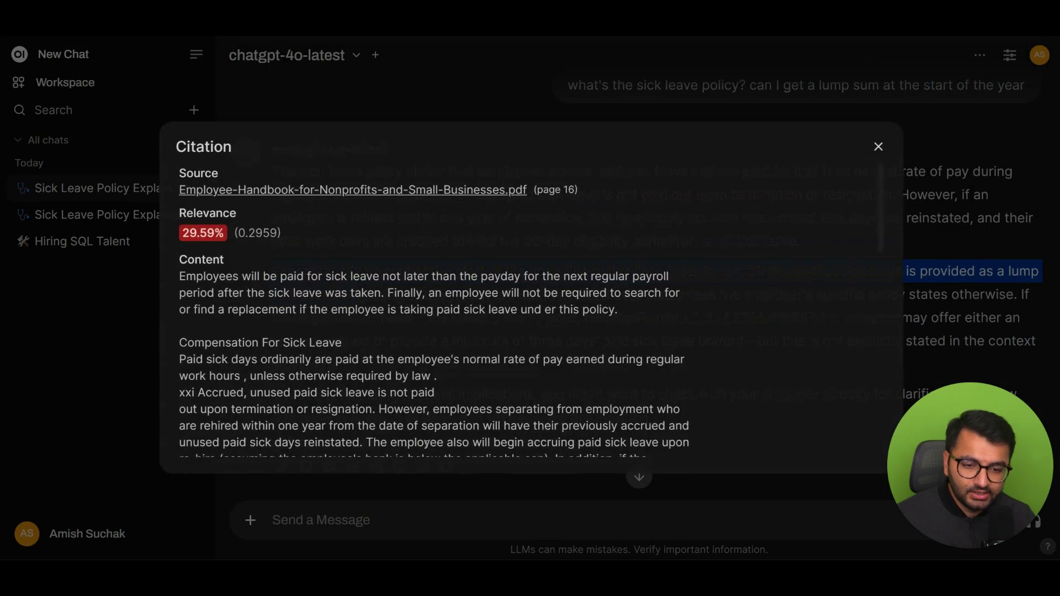
pyautogui.scroll(-2, 284, 283)
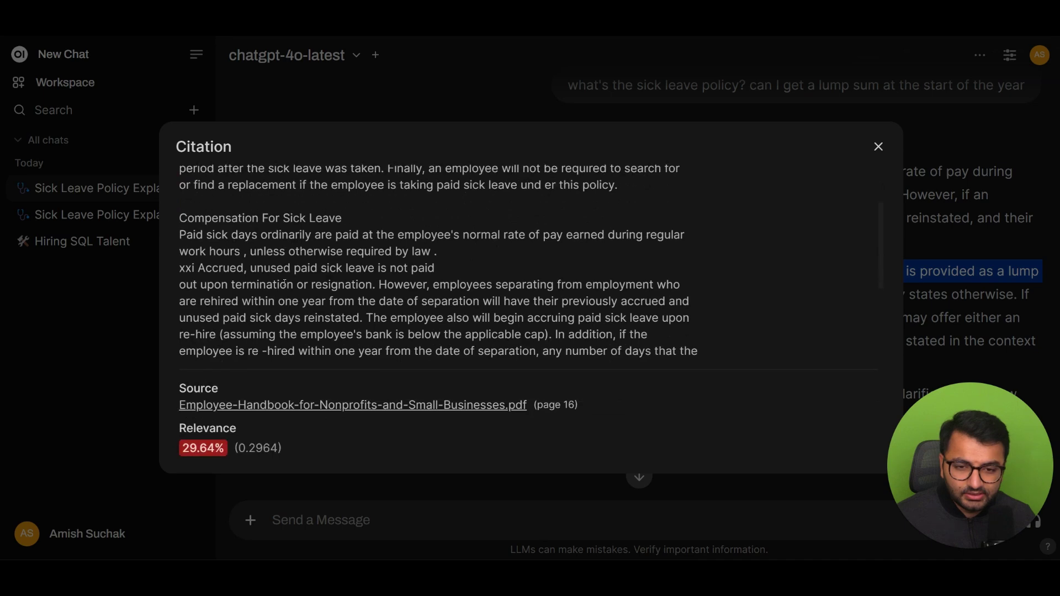
pyautogui.scroll(1, 285, 284)
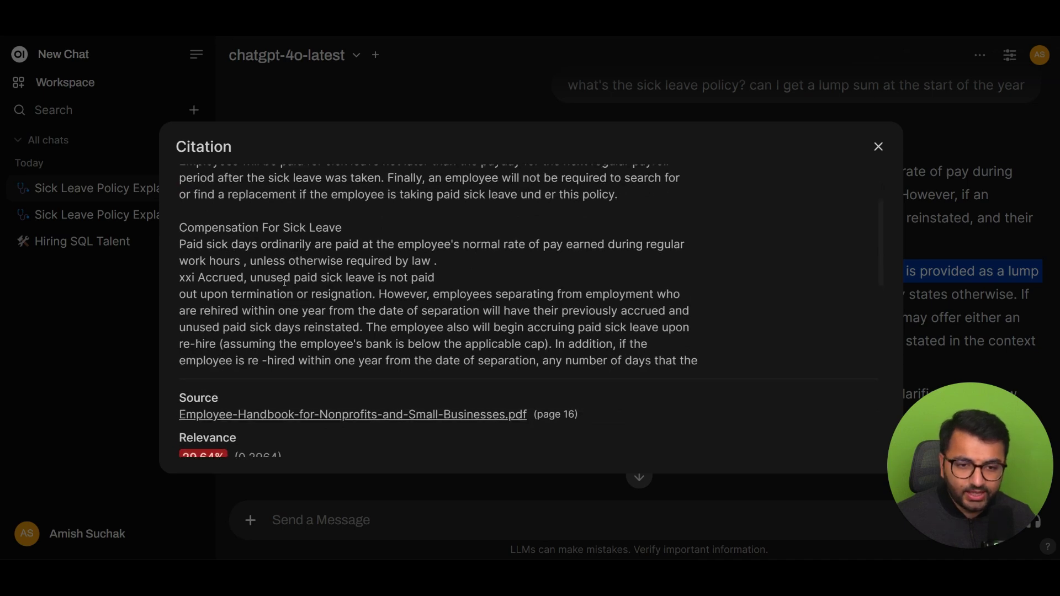
pyautogui.click(883, 148)
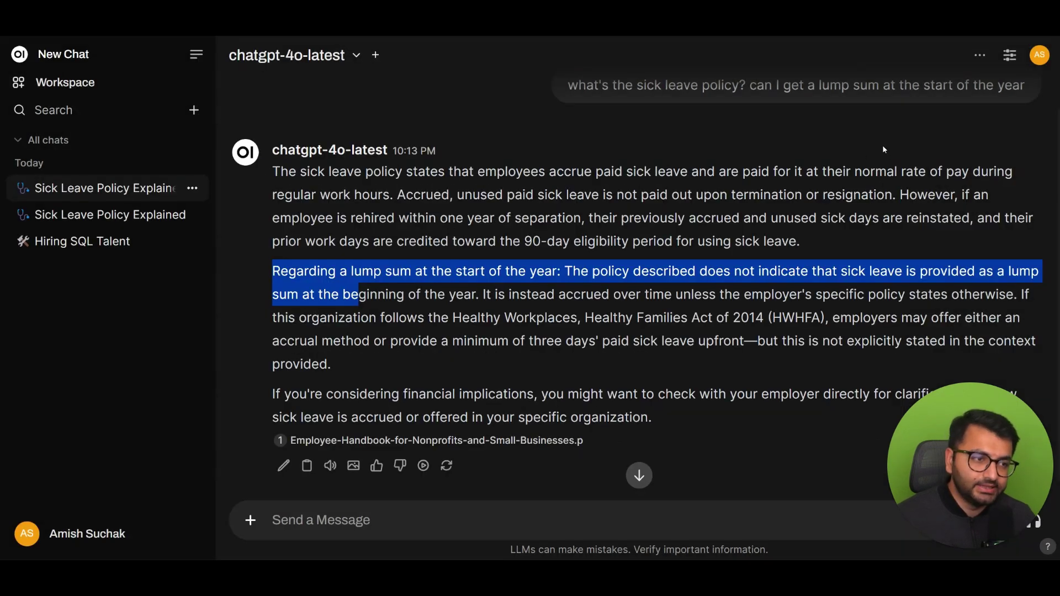
pyautogui.scroll(1, 622, 222)
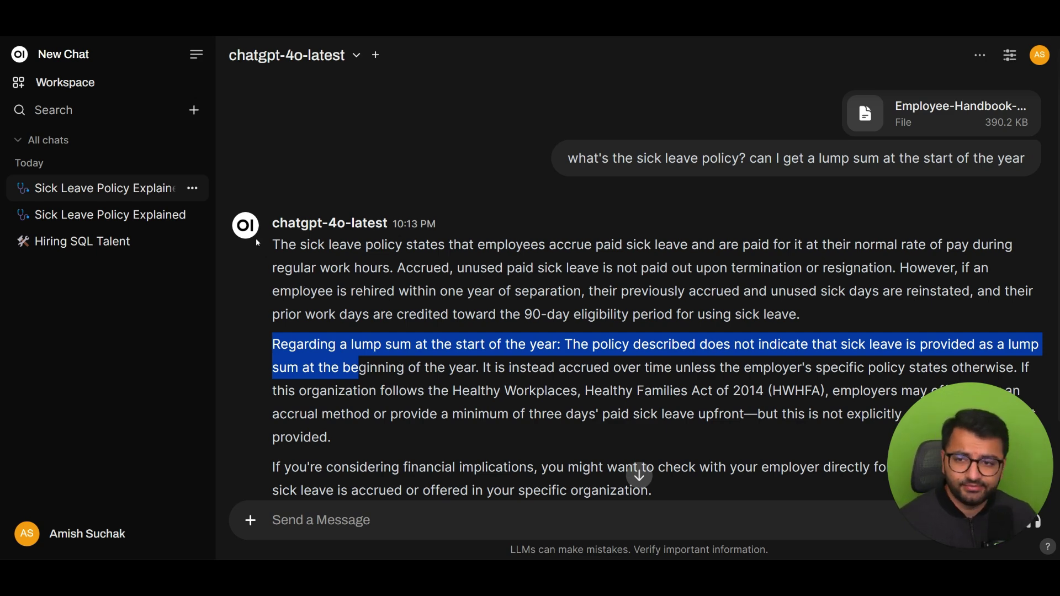
pyautogui.click(65, 83)
pyautogui.click(313, 53)
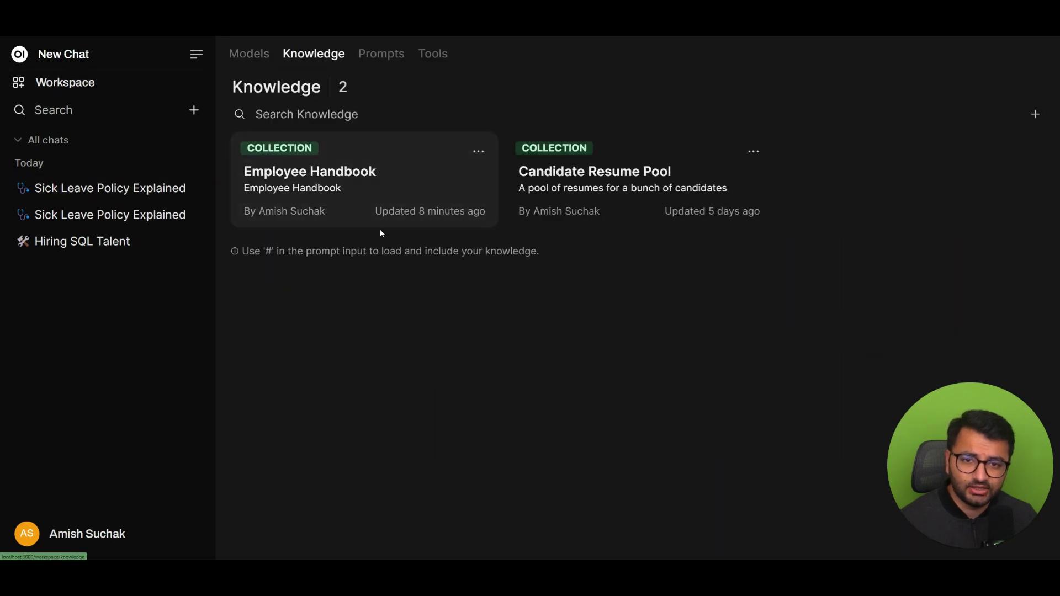
pyautogui.click(380, 218)
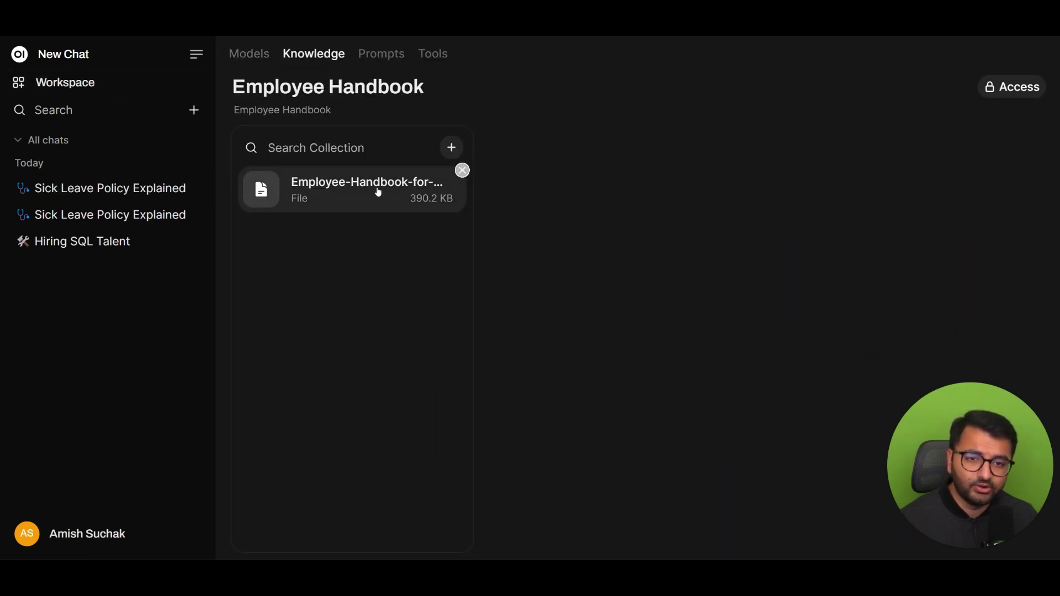
pyautogui.click(377, 195)
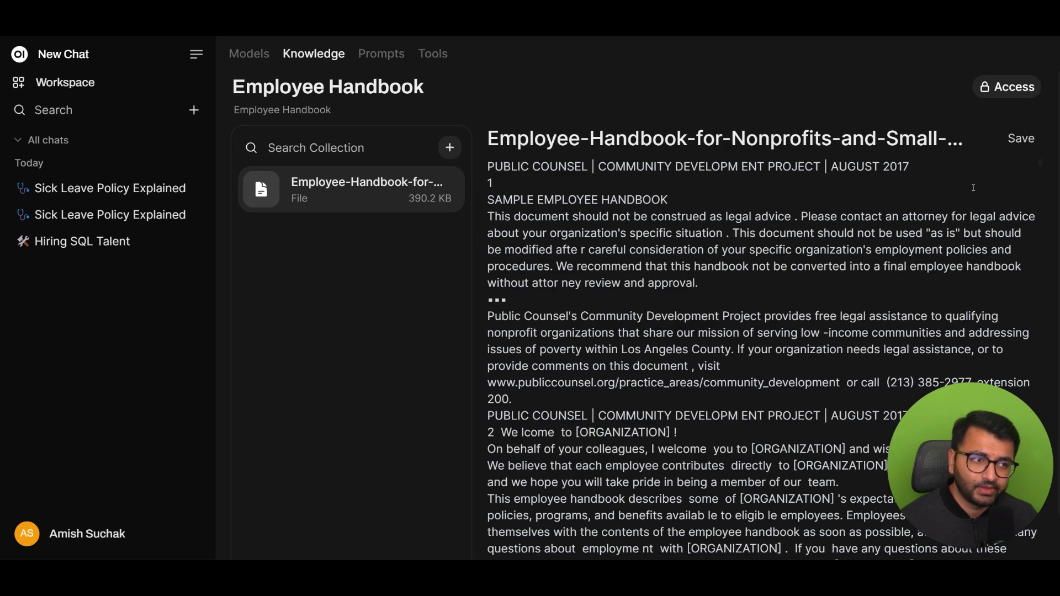
pyautogui.scroll(-20, 736, 256)
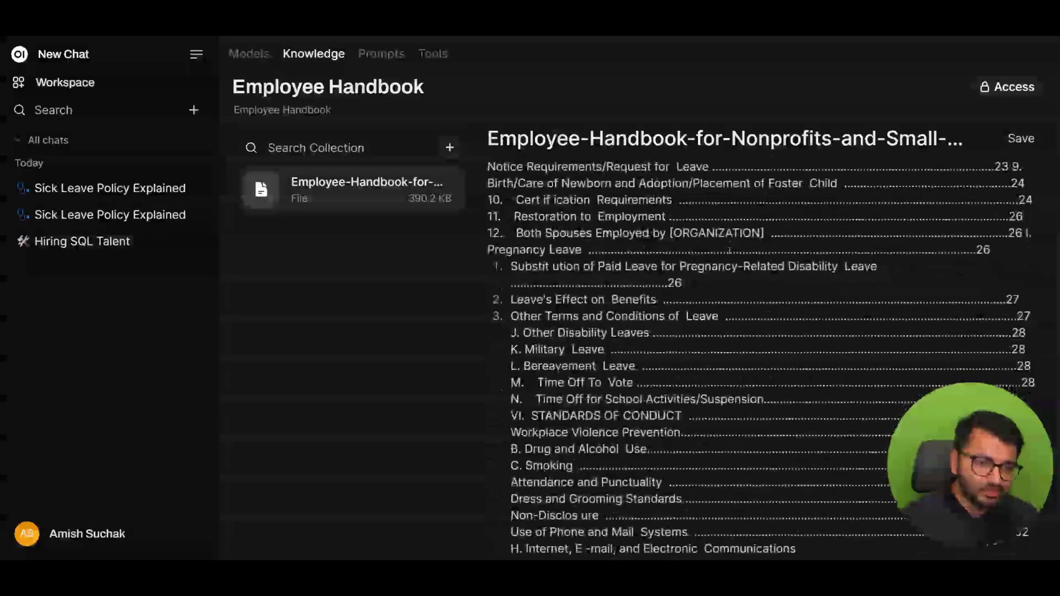
pyautogui.scroll(-4, 729, 251)
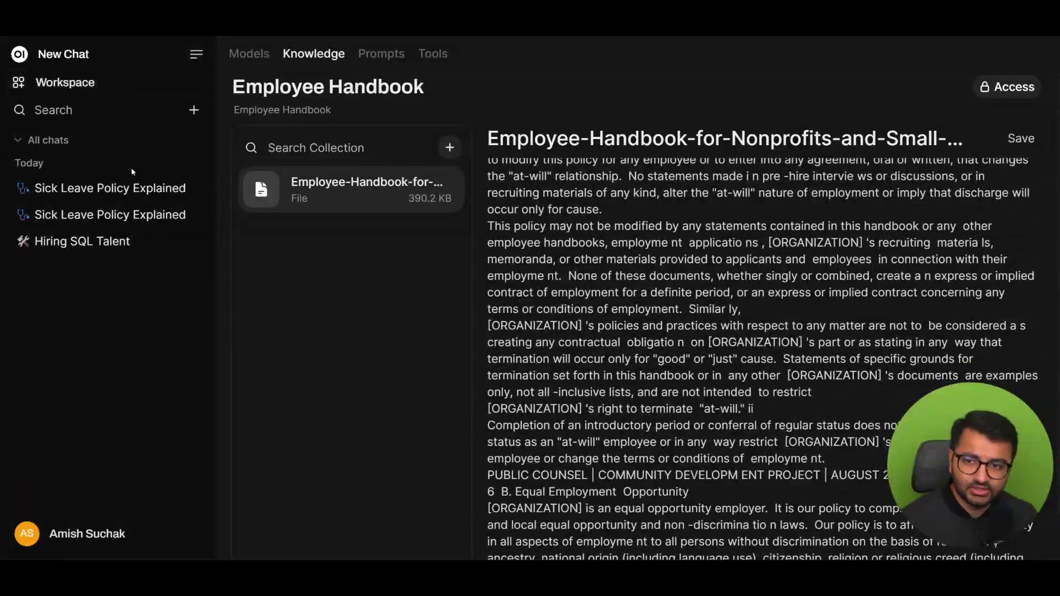
pyautogui.click(168, 180)
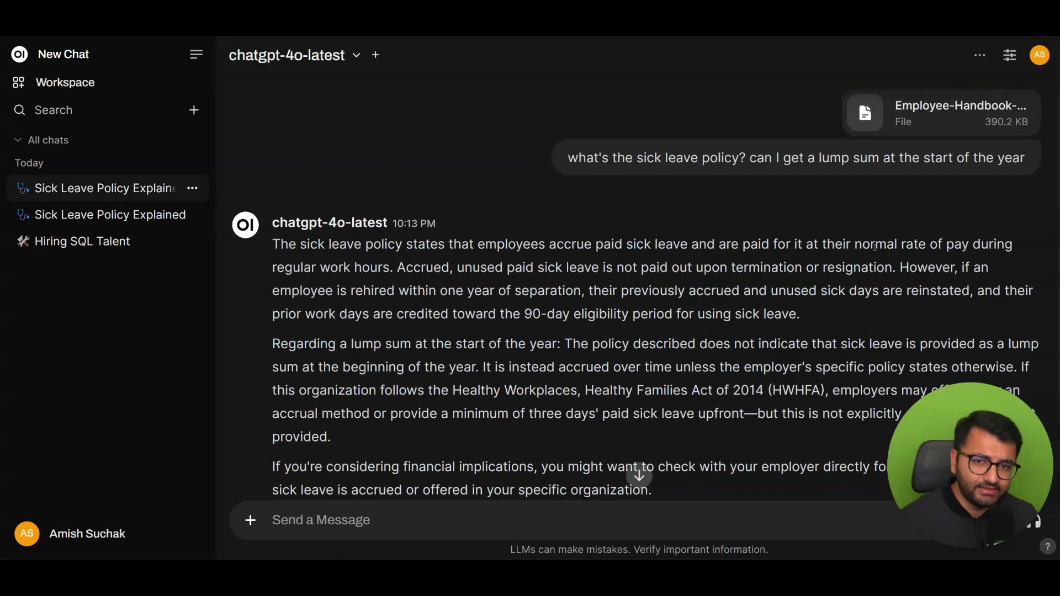